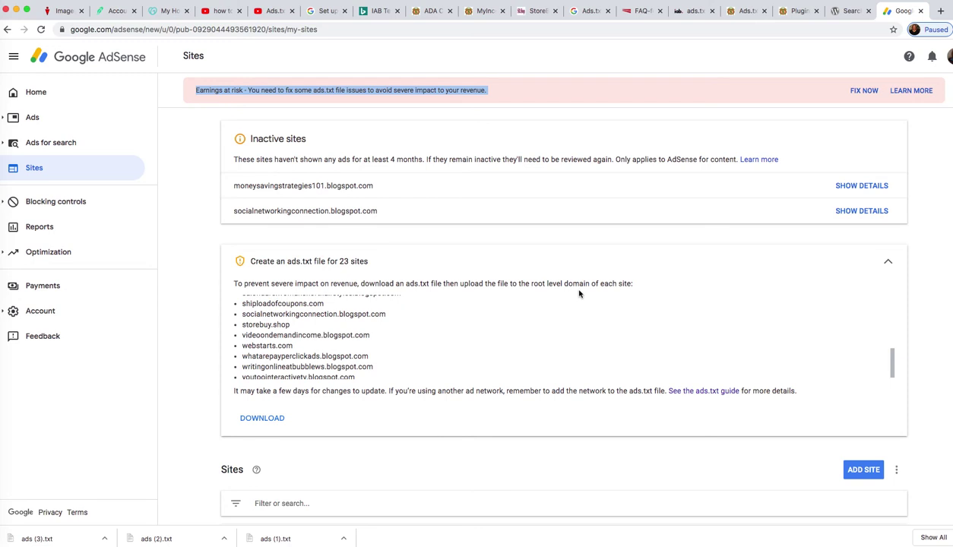
# - Examine the AdSense list of sites needing an ads.txt file, highlighting myincomejob.com and storebuy.shop
pyautogui.scroll(5, 472, 304)
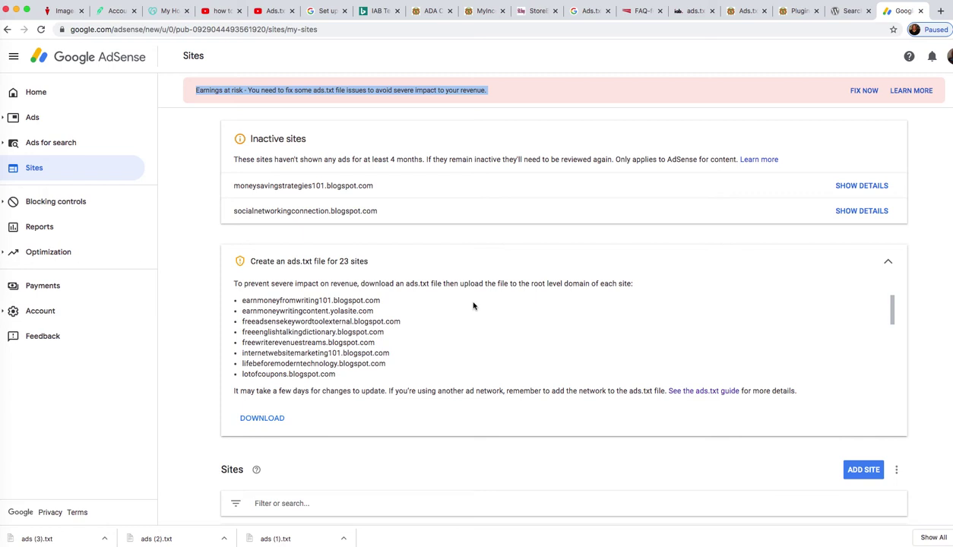
pyautogui.scroll(-4, 473, 304)
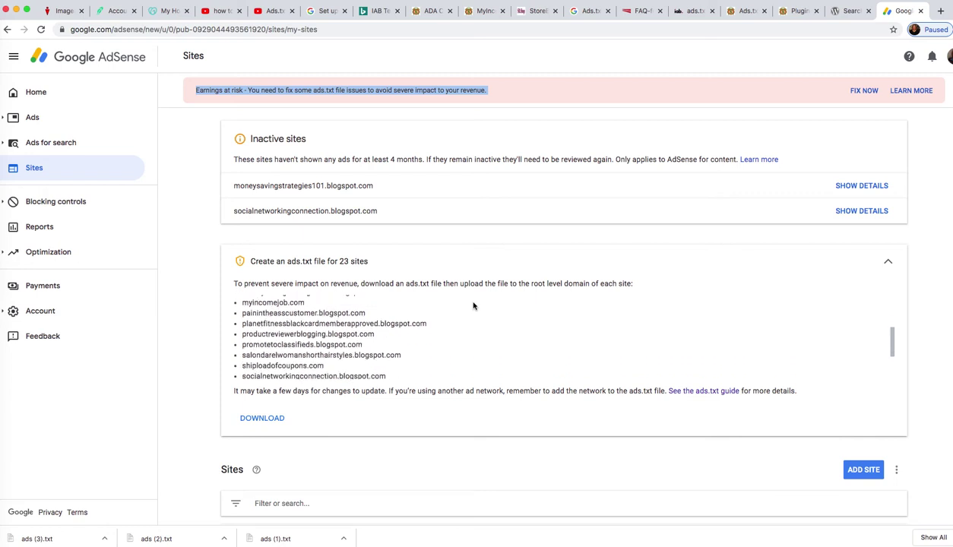
pyautogui.click(310, 306)
pyautogui.moveTo(310, 306); pyautogui.dragTo(278, 299)
pyautogui.click(420, 325)
pyautogui.scroll(-3, 420, 326)
pyautogui.scroll(-1, 420, 327)
pyautogui.moveTo(305, 318); pyautogui.dragTo(247, 319)
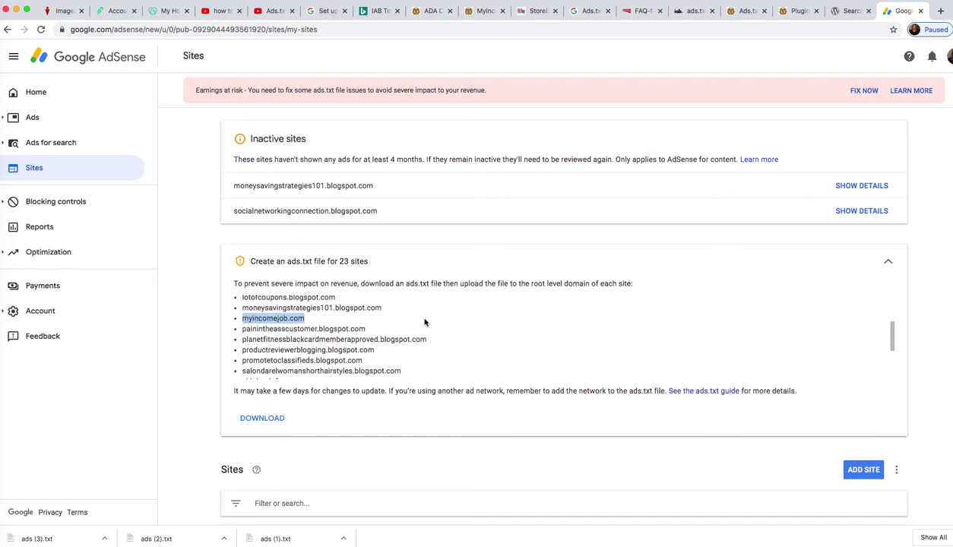
pyautogui.scroll(-3, 420, 318)
pyautogui.moveTo(293, 335); pyautogui.dragTo(237, 335)
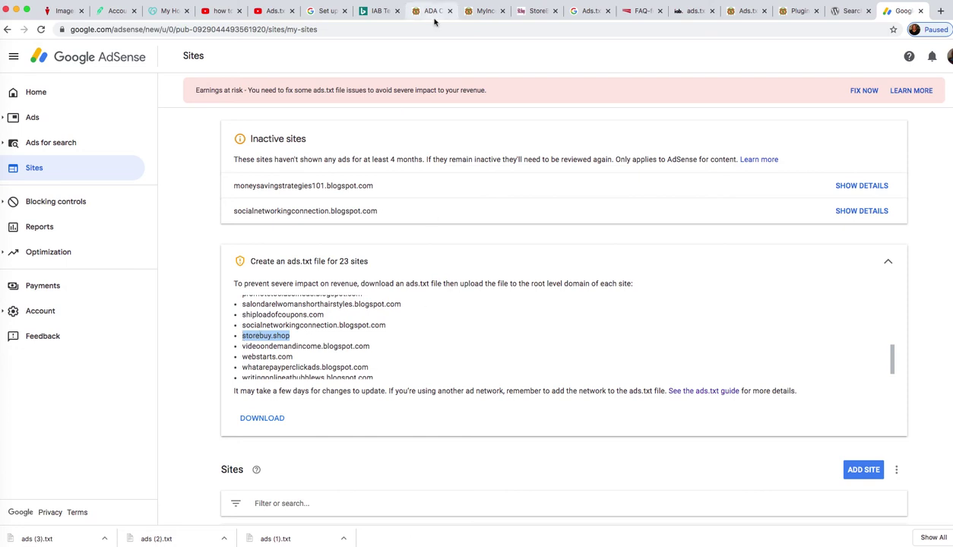
# - View the MyIncomeJob.com and StoreBuy.shop websites, then return to the AdSense Sites page
pyautogui.click(432, 12)
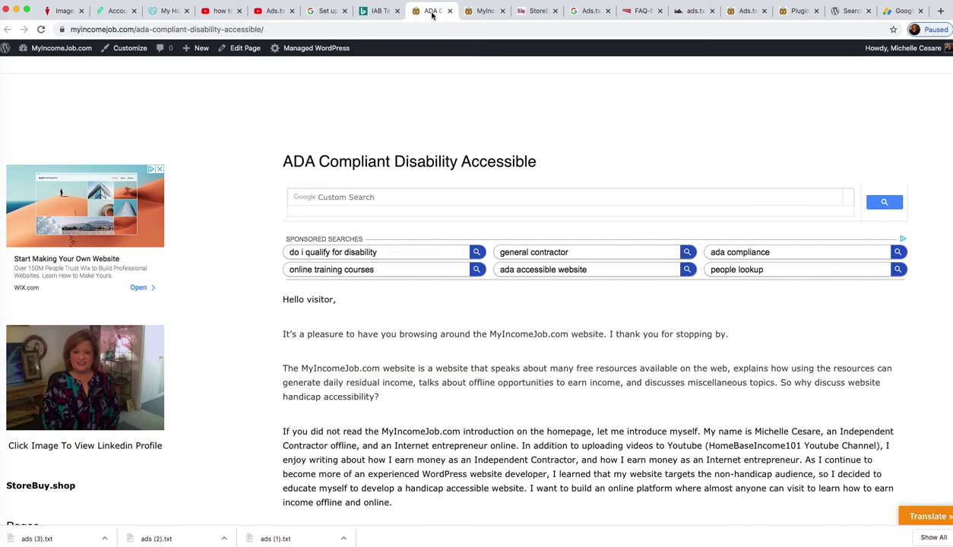
pyautogui.click(480, 11)
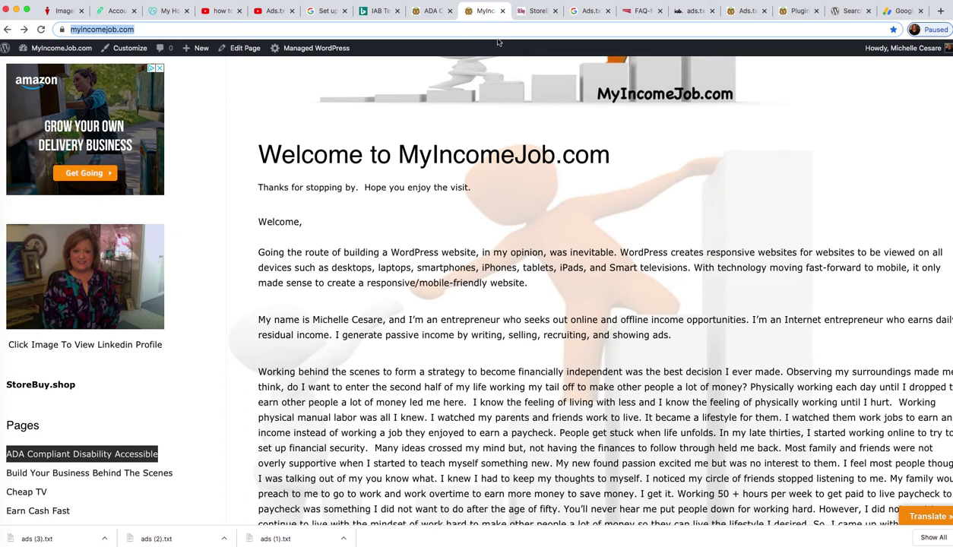
pyautogui.click(537, 11)
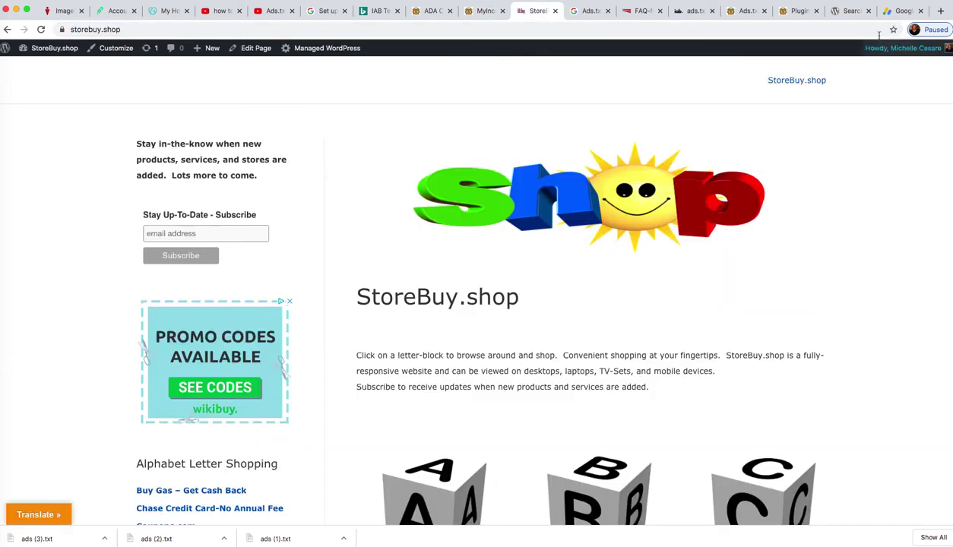
pyautogui.click(901, 11)
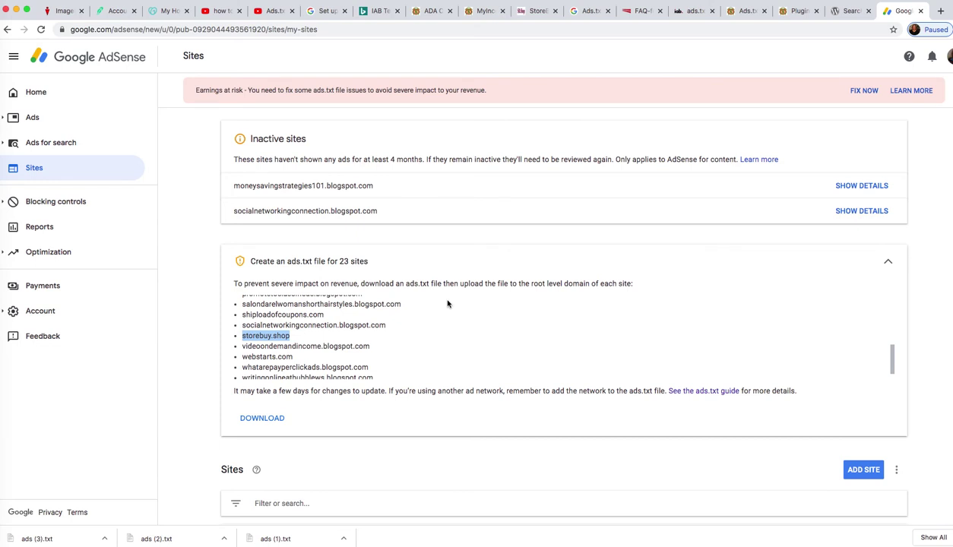
# - Open the downloaded ads (3).txt file and examine its google.com line, highlighting the publisher ID digits
pyautogui.scroll(-1, 448, 304)
pyautogui.scroll(-3, 924, 346)
pyautogui.scroll(-1, 924, 346)
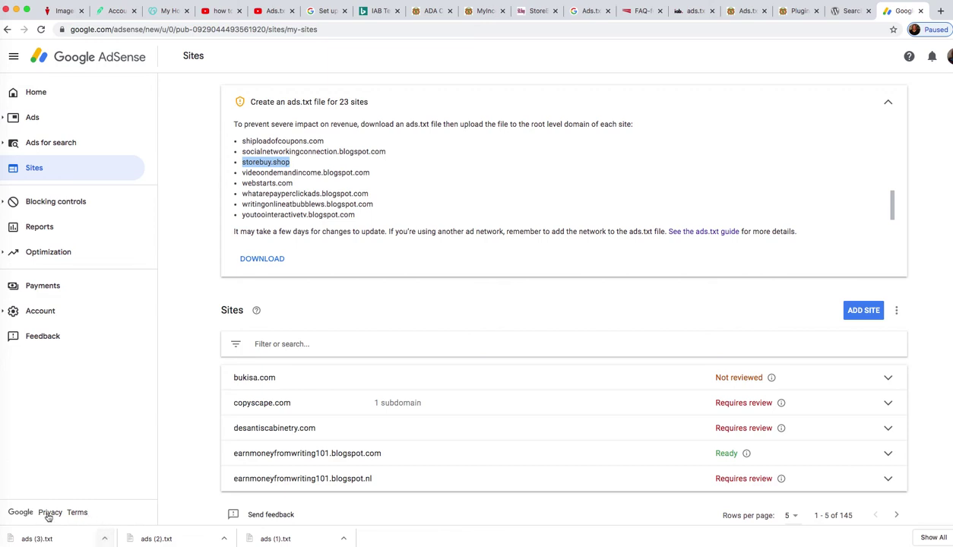
pyautogui.moveTo(1, 520)
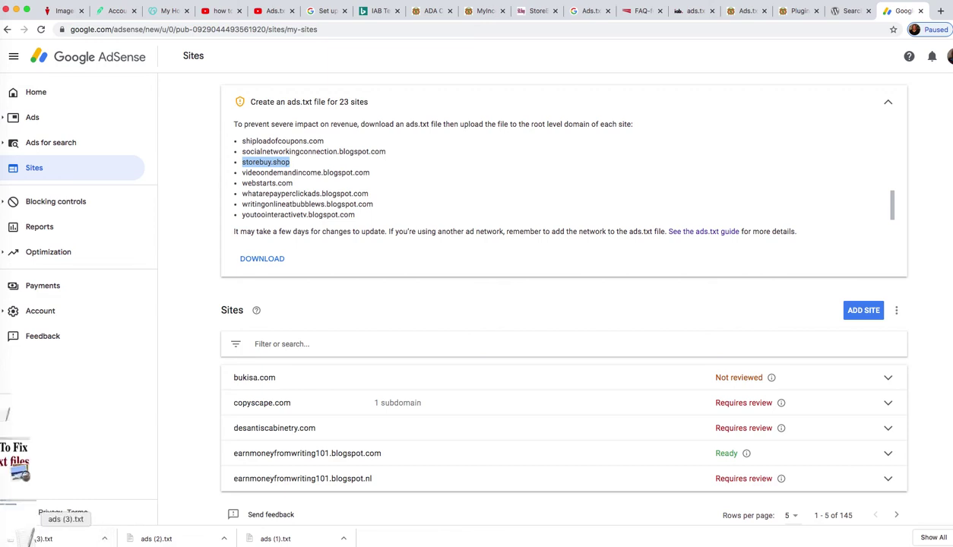
pyautogui.click(8, 519)
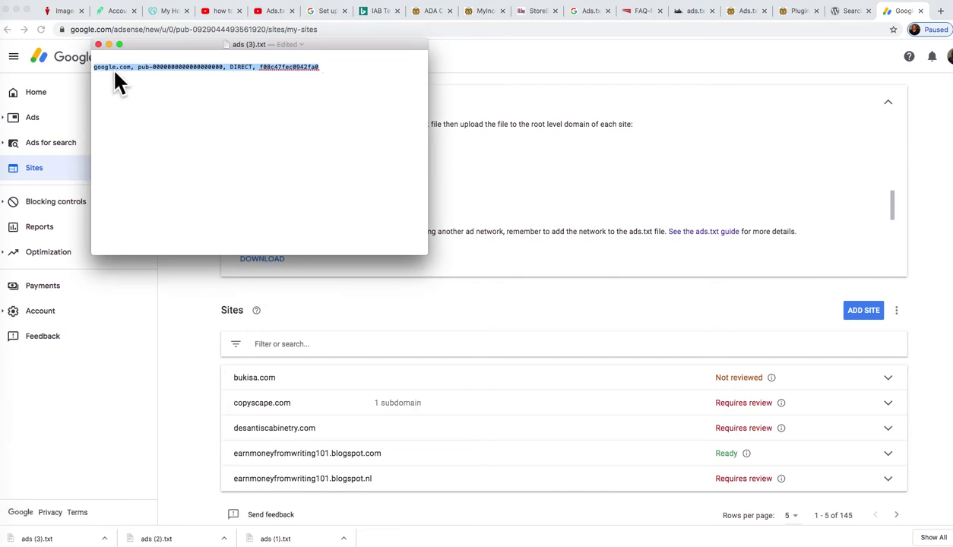
pyautogui.doubleClick(317, 67)
pyautogui.moveTo(285, 67); pyautogui.dragTo(105, 67)
pyautogui.moveTo(222, 67); pyautogui.dragTo(153, 66)
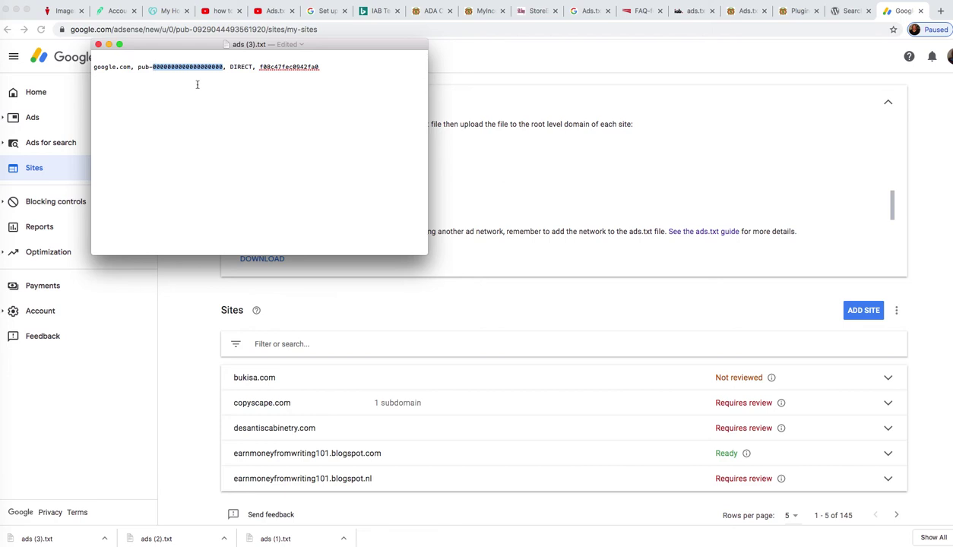
pyautogui.click(108, 45)
# - Check the Ads.txt Manager plugin in the WordPress directory and installed plugins, and bring up MyIncomeJob.com's Manage Ads.txt page
pyautogui.click(849, 11)
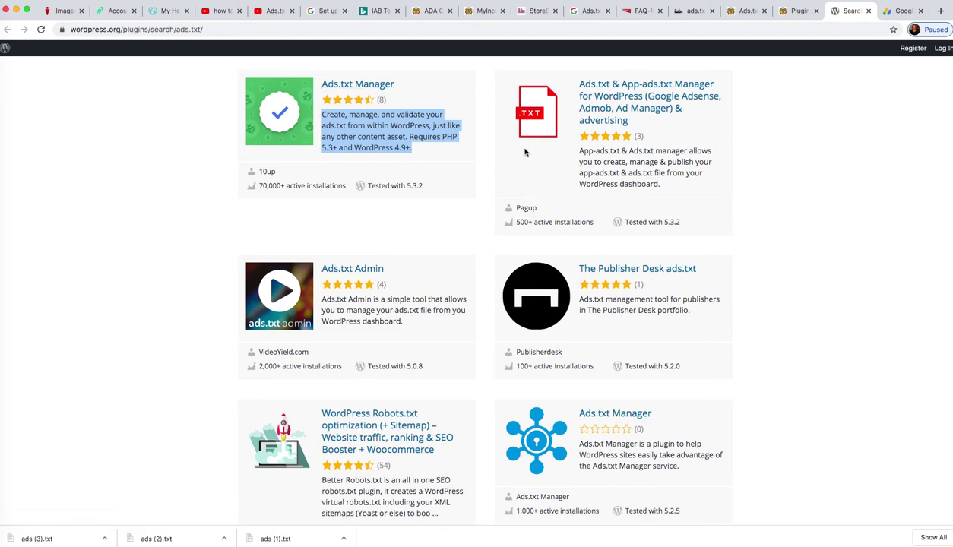
pyautogui.click(796, 15)
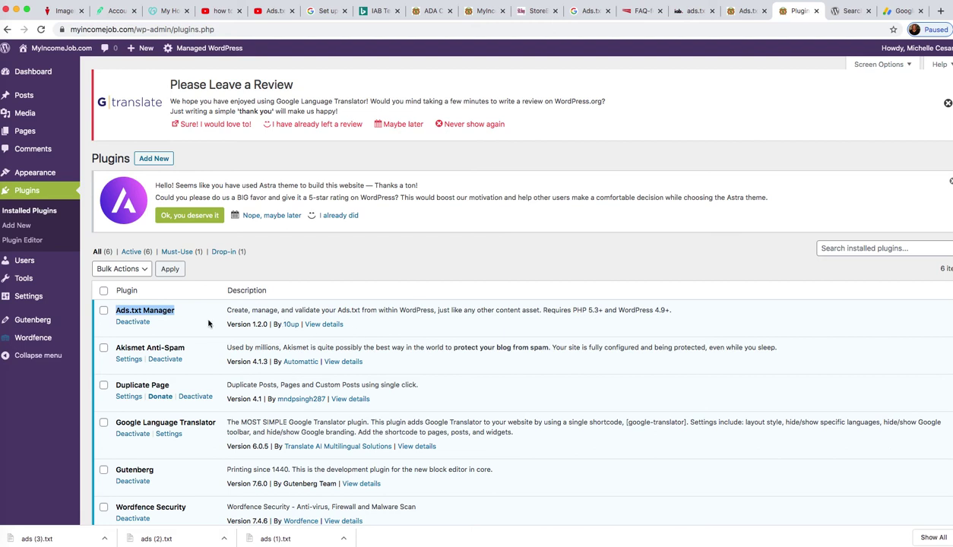
pyautogui.click(731, 16)
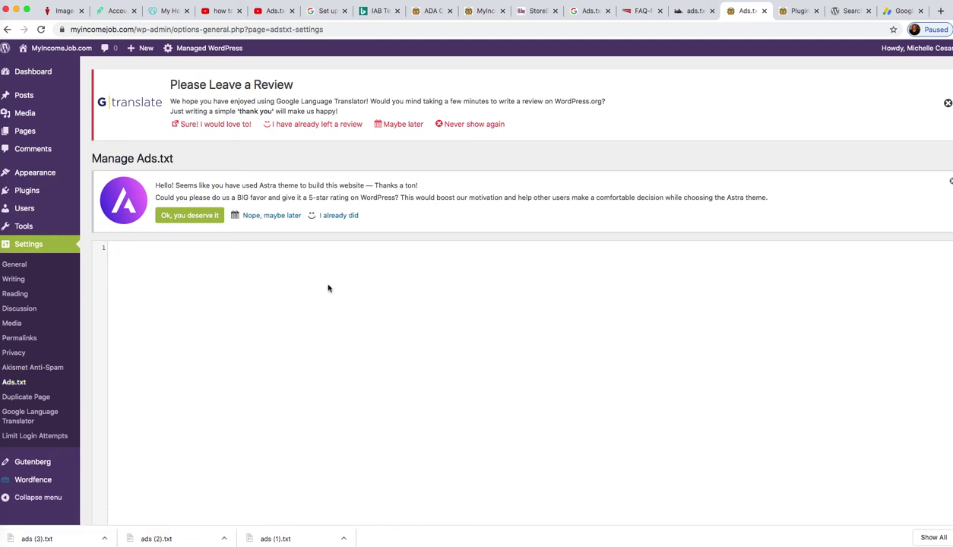
pyautogui.scroll(-3, 477, 353)
pyautogui.scroll(3, 476, 353)
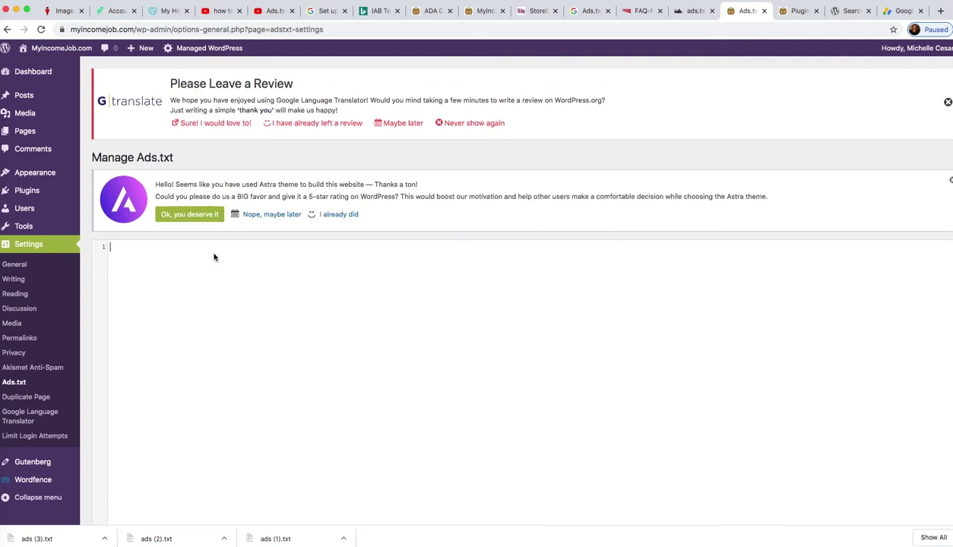
# - Copy the entire google.com DIRECT line from the downloaded ads (3).txt file and put the file away
pyautogui.click(34, 539)
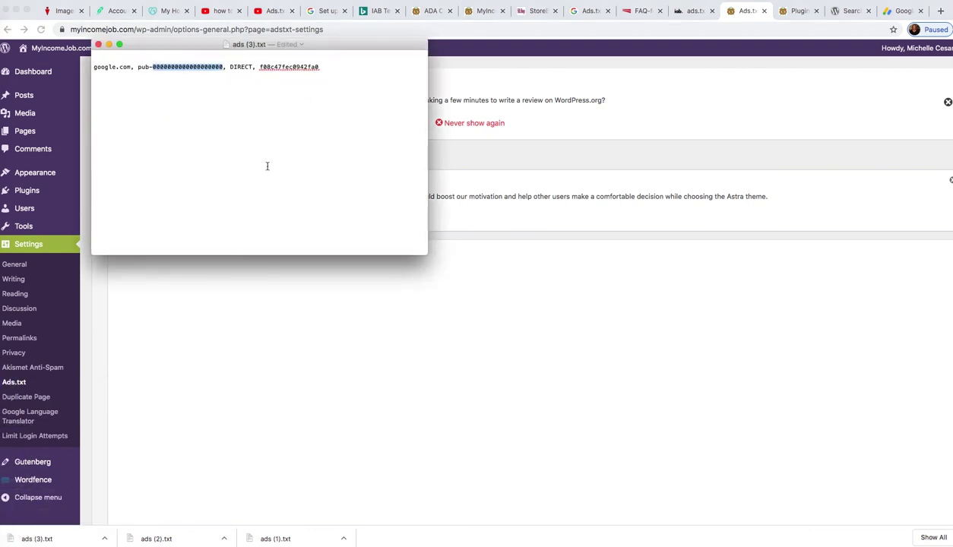
pyautogui.moveTo(317, 68); pyautogui.dragTo(94, 67)
pyautogui.rightClick(105, 66)
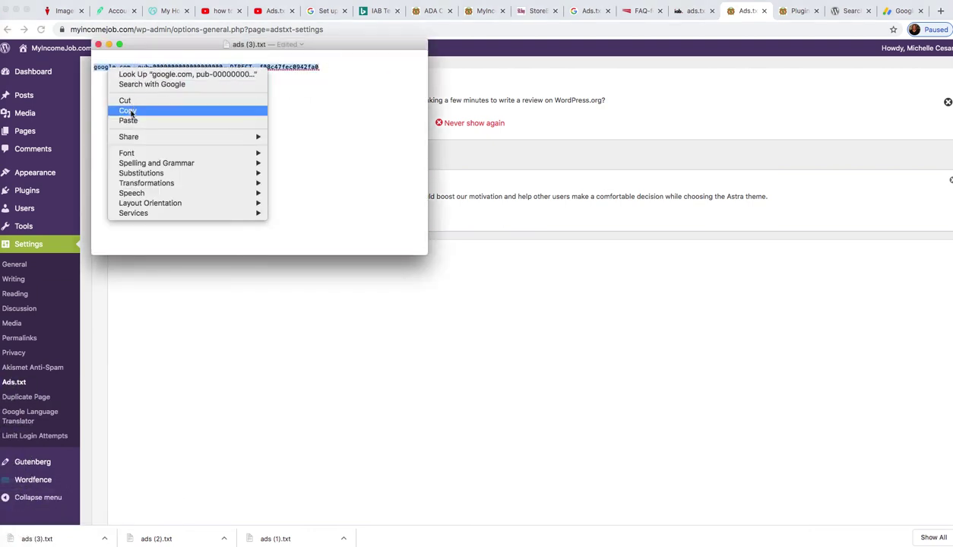
pyautogui.click(131, 113)
pyautogui.click(109, 45)
# - Paste the copied google.com line into the Manage Ads.txt editor and save the changes
pyautogui.click(140, 260)
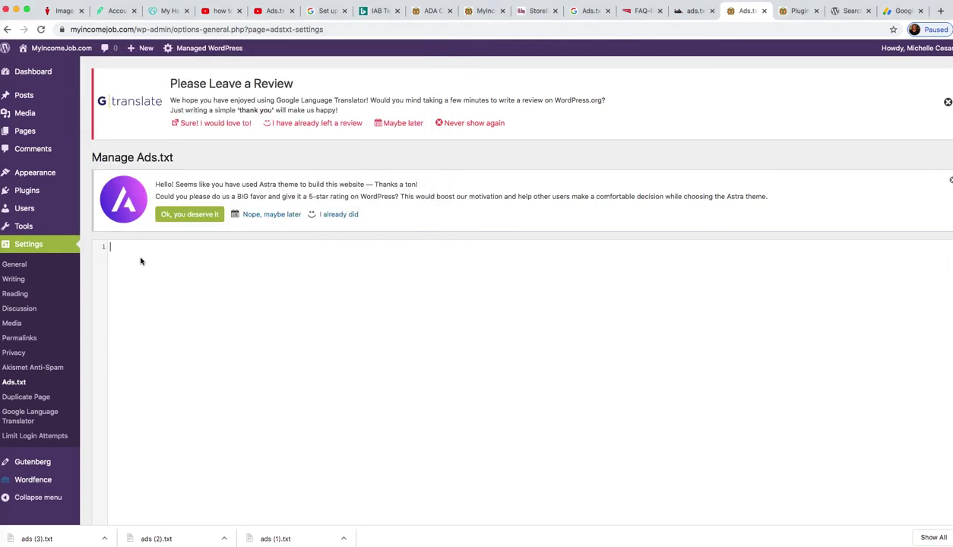
pyautogui.press('super+v')
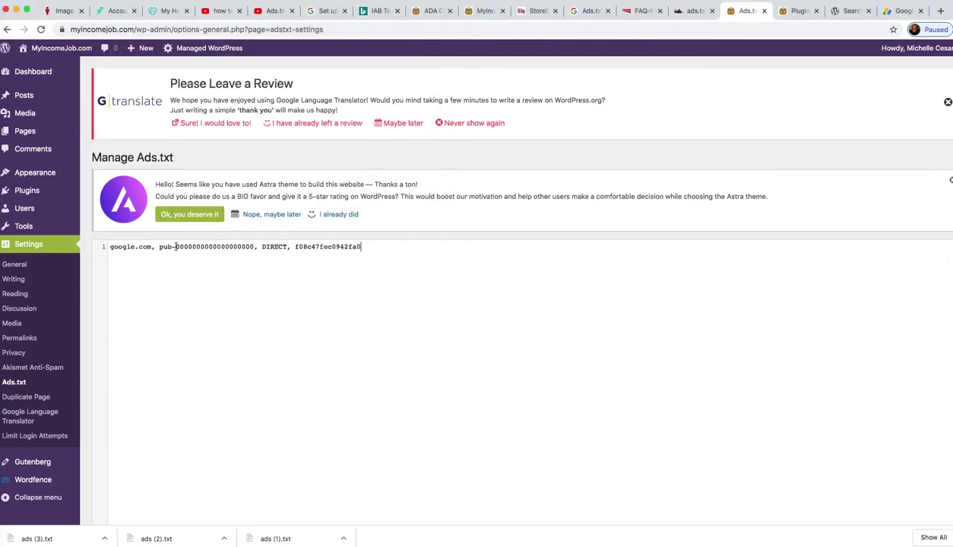
pyautogui.moveTo(175, 246); pyautogui.dragTo(252, 246)
pyautogui.scroll(-3, 370, 304)
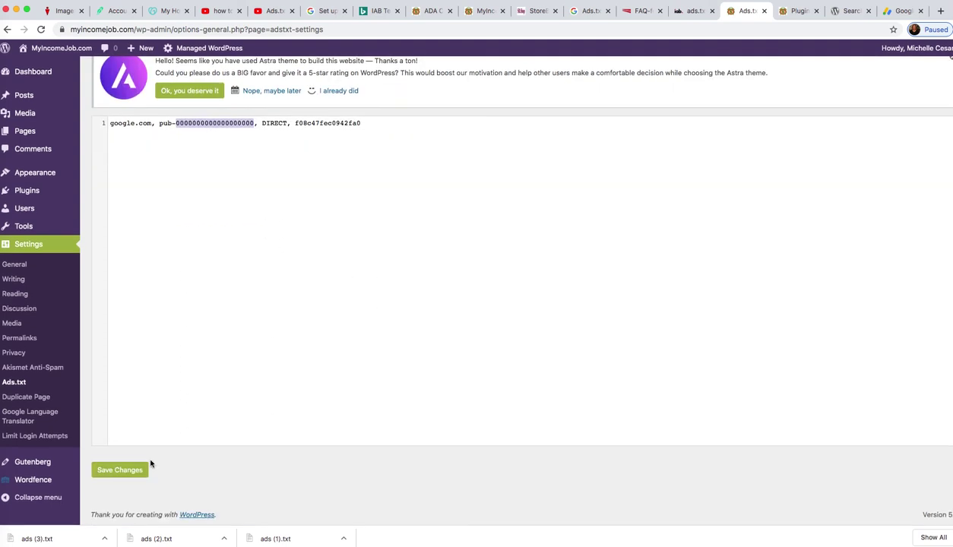
pyautogui.click(116, 471)
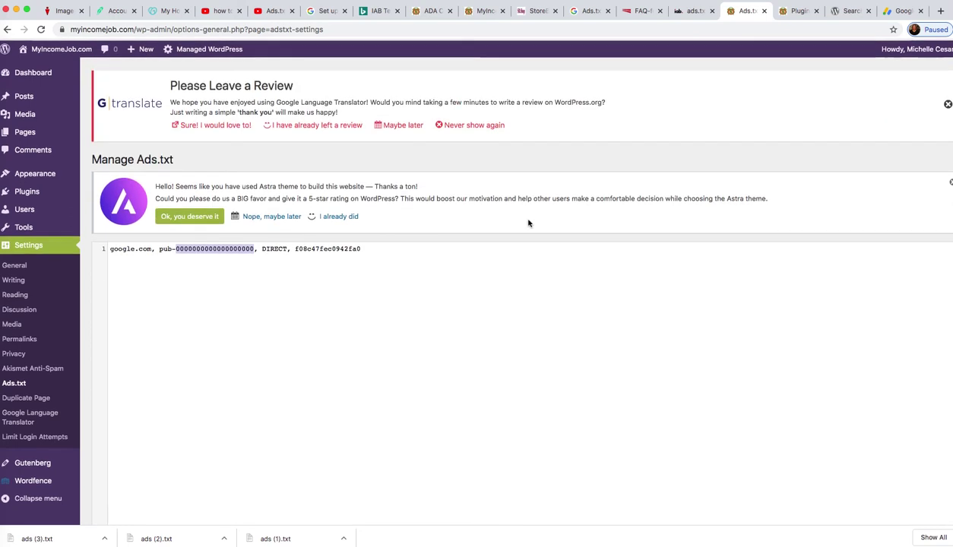
# - Look over the ads on the MyIncomeJob.com homepage and its ADA Compliant Disability Accessible page
pyautogui.click(630, 15)
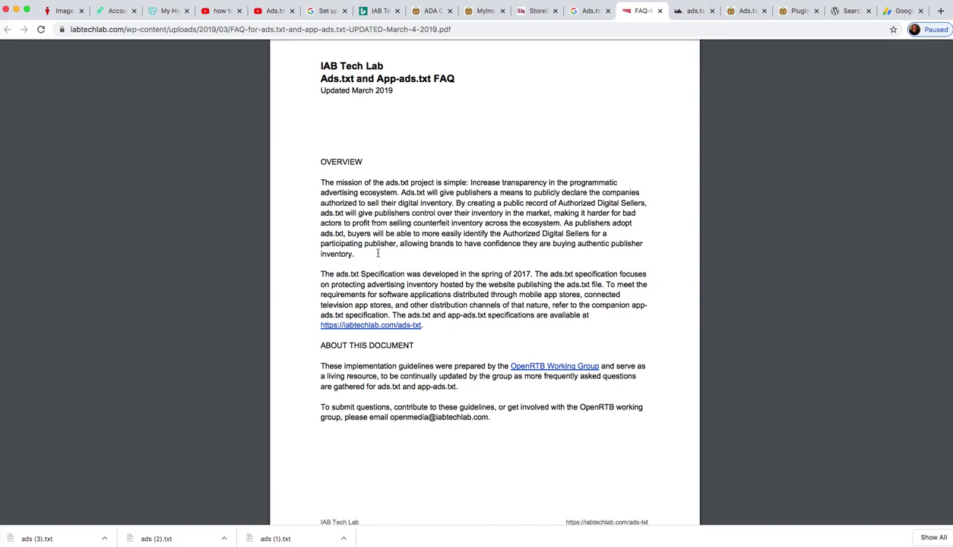
pyautogui.click(484, 13)
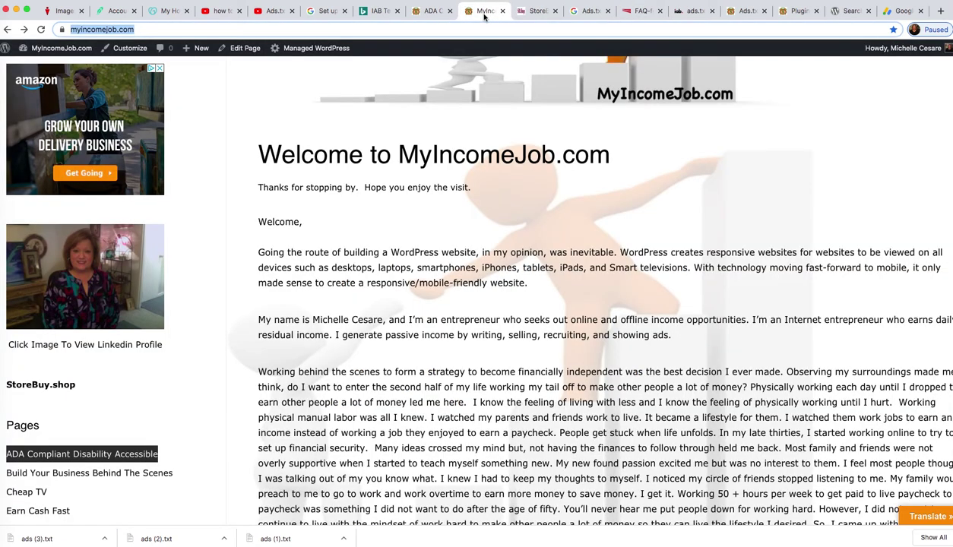
pyautogui.scroll(2, 368, 234)
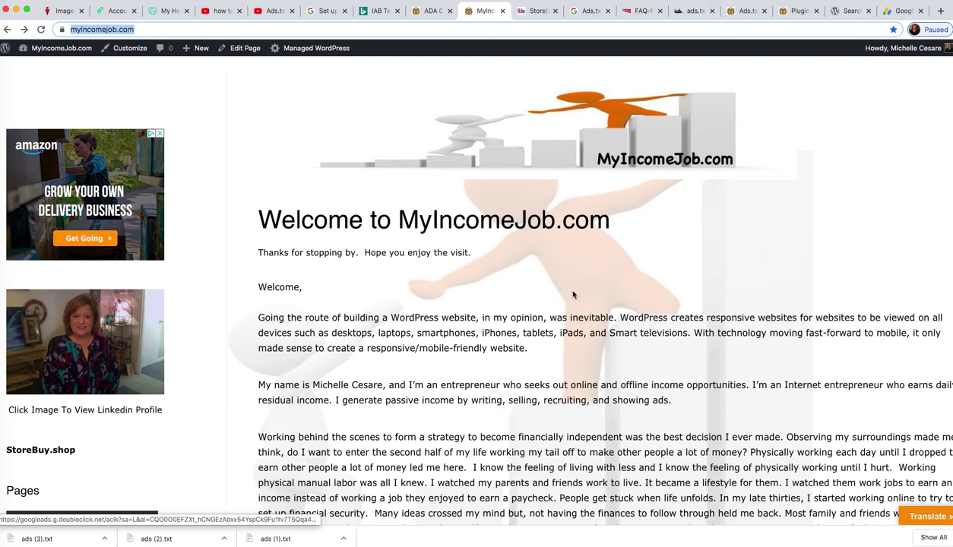
pyautogui.scroll(-10, 574, 295)
pyautogui.scroll(-10, 573, 295)
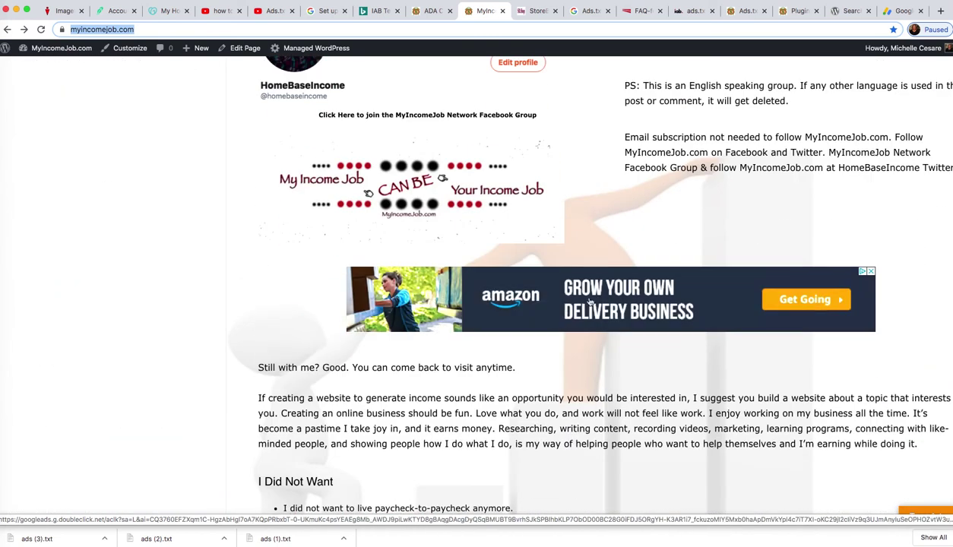
pyautogui.scroll(20, 589, 303)
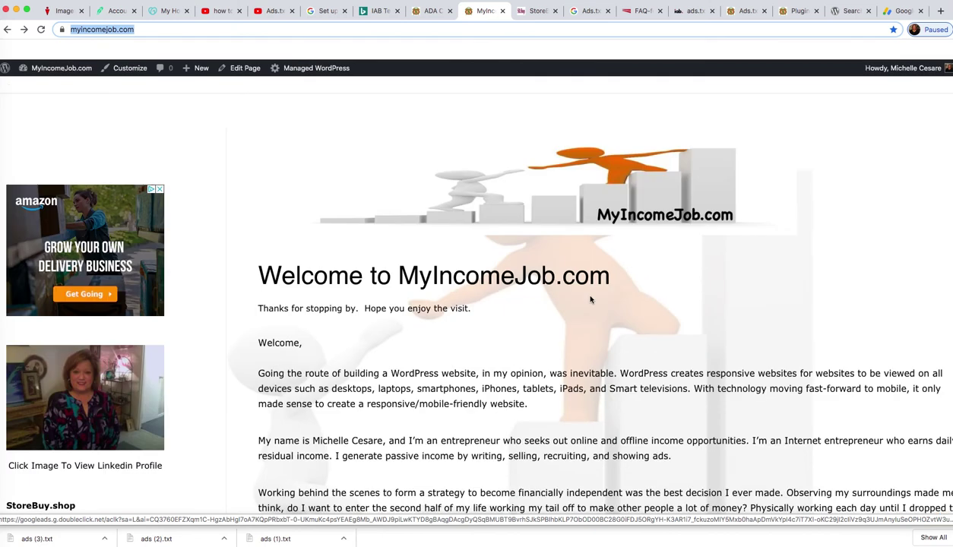
pyautogui.click(431, 10)
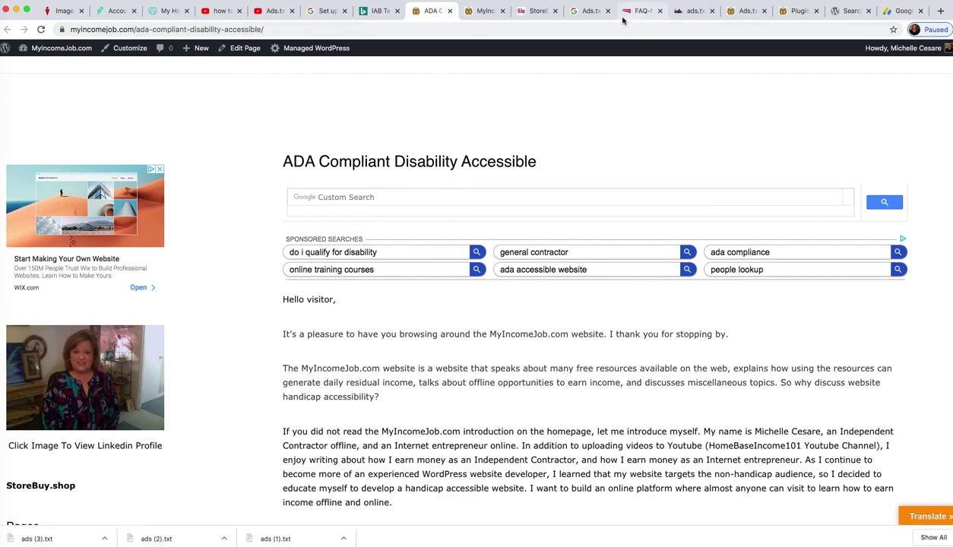
# - Review the AdSense ads.txt help, the Sites alert and IAB Tech Lab's ads.txt page and FAQ PDF, and select the PDF's address
pyautogui.click(589, 11)
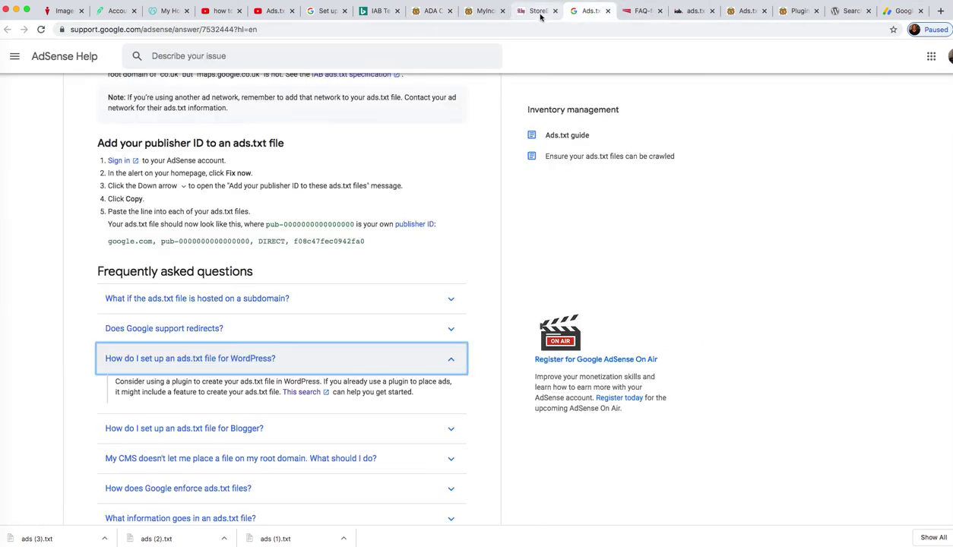
pyautogui.click(640, 12)
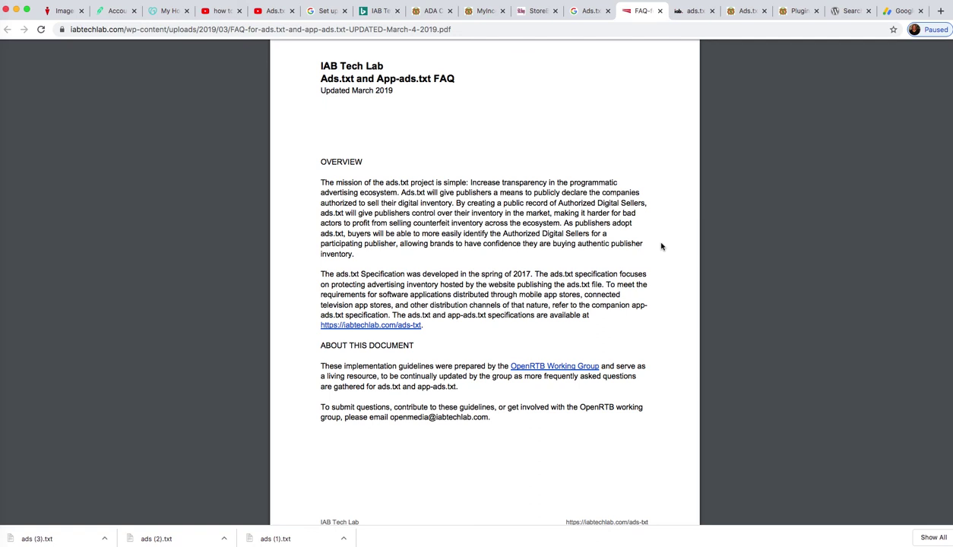
pyautogui.click(889, 11)
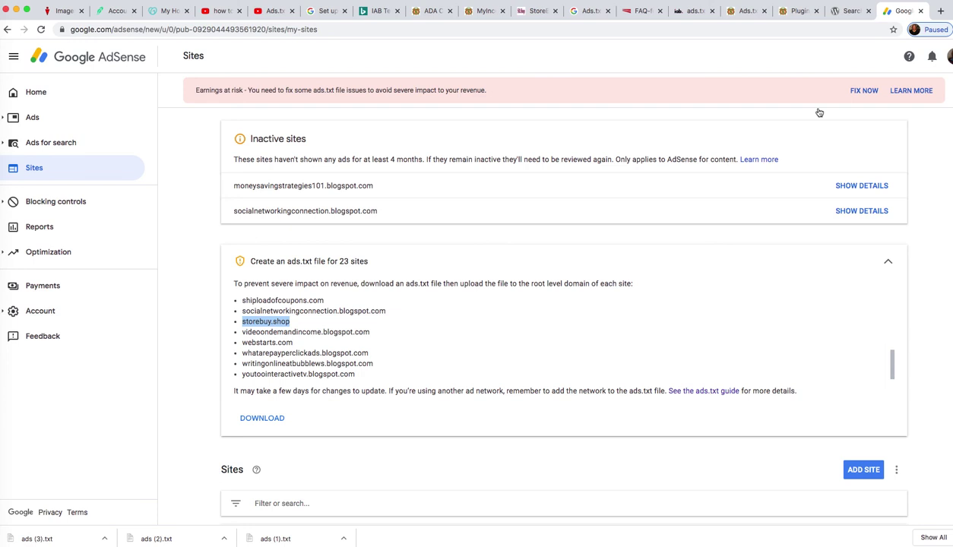
pyautogui.click(692, 12)
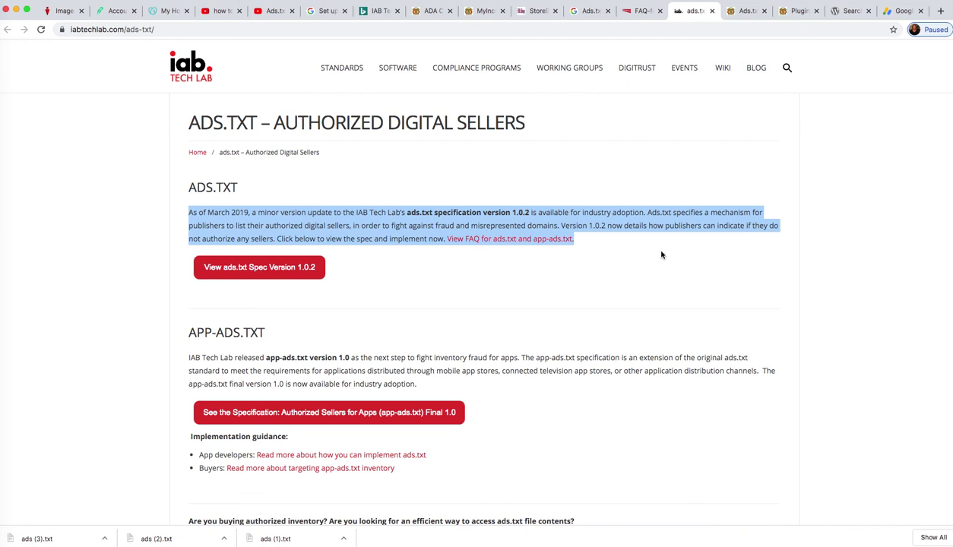
pyautogui.click(638, 12)
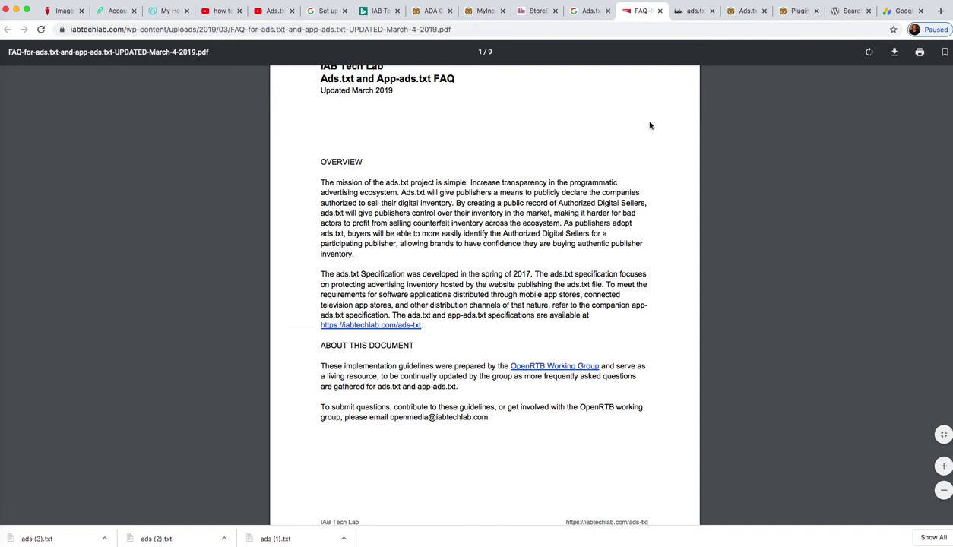
pyautogui.scroll(1, 629, 102)
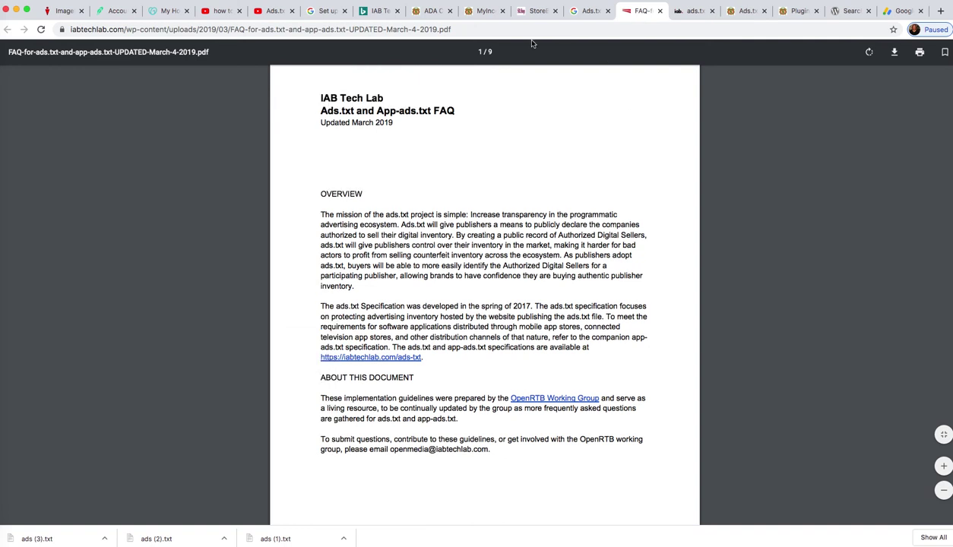
pyautogui.click(461, 30)
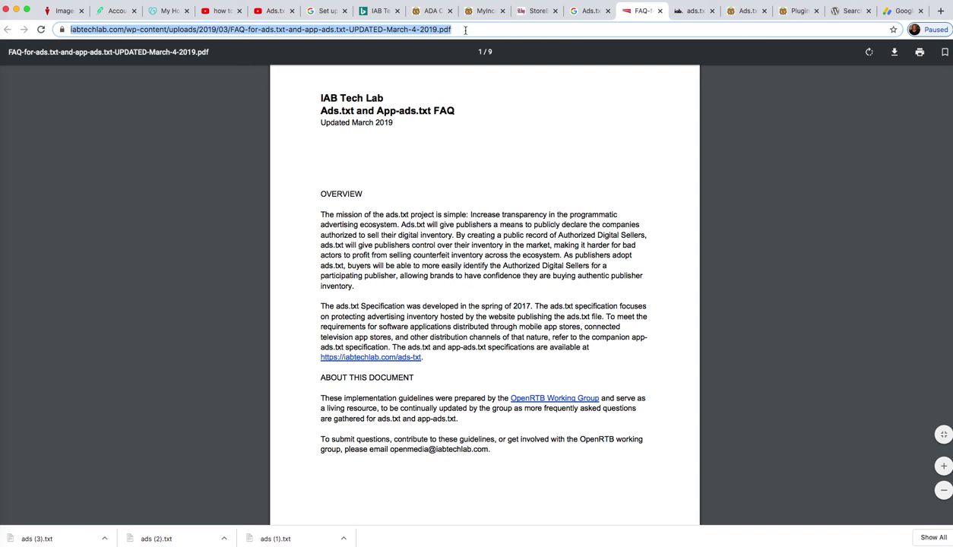
# - Read through the AdSense Help Ads.txt guide and its frequently asked questions, and revisit IAB Tech Lab's FAQ PDF and ads.txt page
pyautogui.click(591, 11)
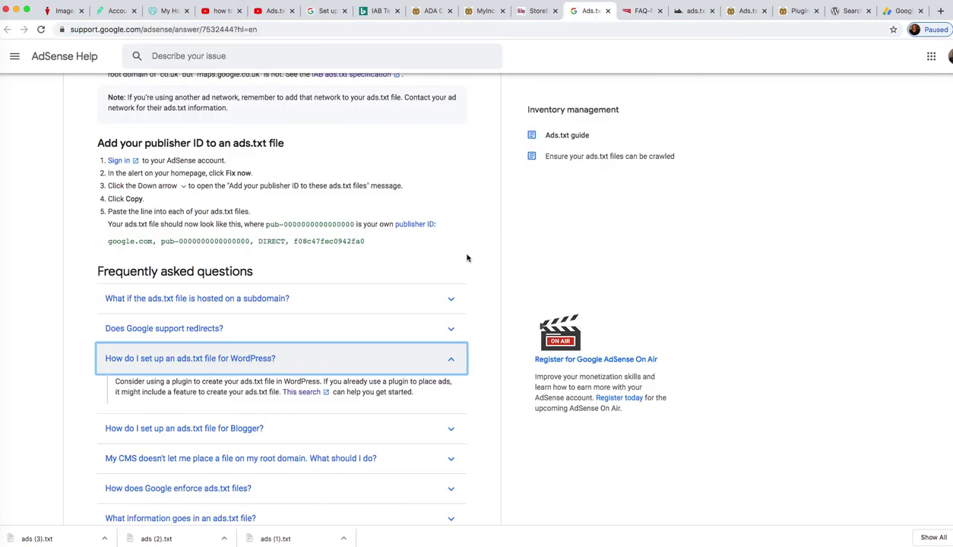
pyautogui.scroll(10, 465, 257)
pyautogui.click(291, 31)
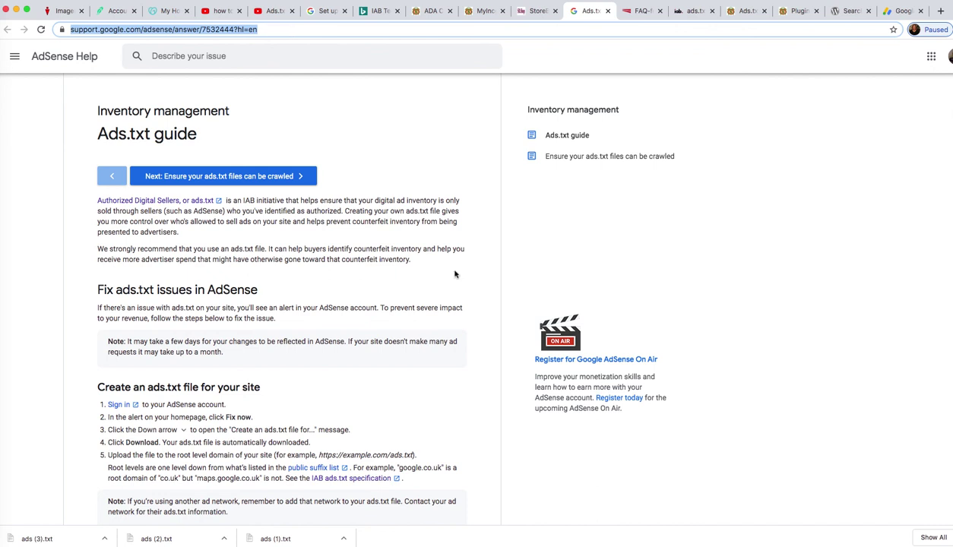
pyautogui.scroll(-10, 453, 272)
pyautogui.scroll(-1, 454, 274)
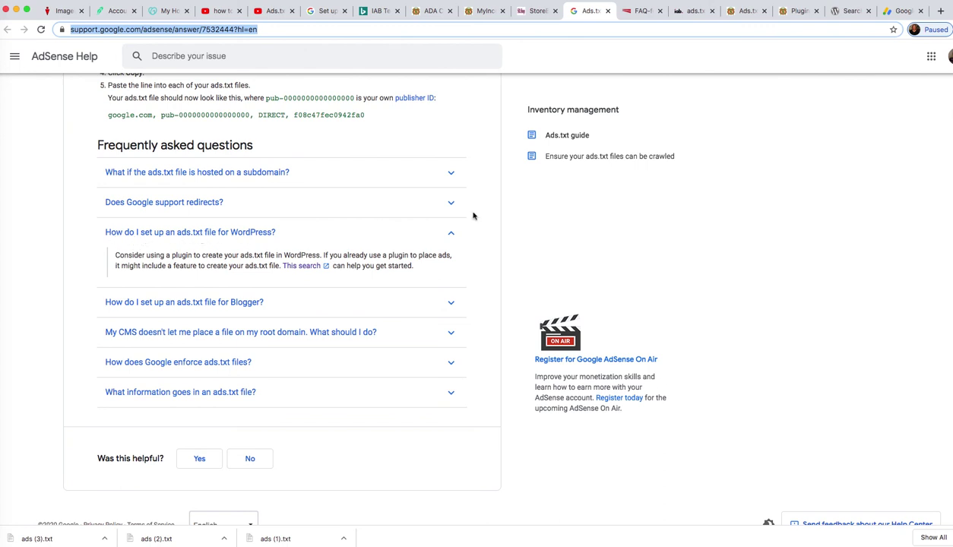
pyautogui.click(642, 12)
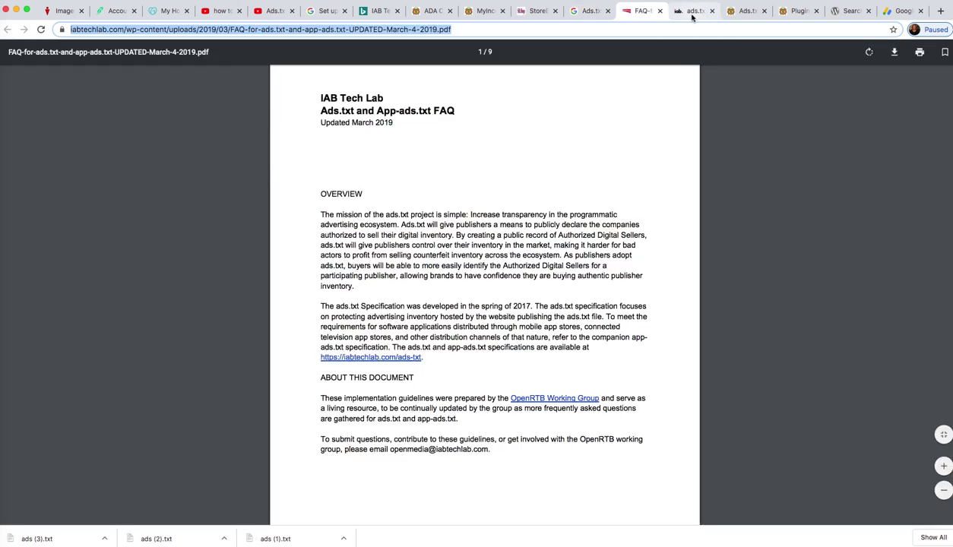
pyautogui.click(693, 12)
# - Check the entire google.com DIRECT line in the Manage Ads.txt editor on the MyIncomeJob.com site
pyautogui.click(742, 12)
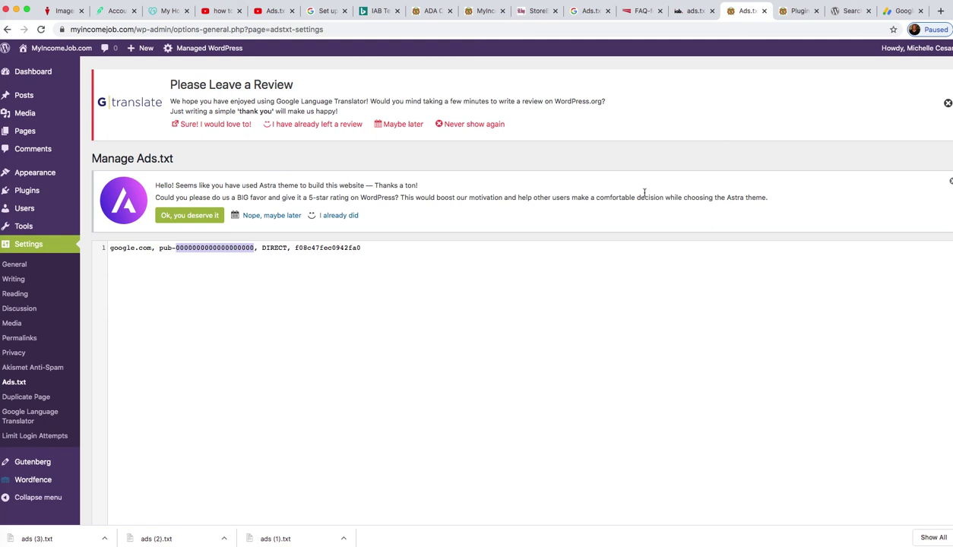
pyautogui.scroll(-4, 644, 192)
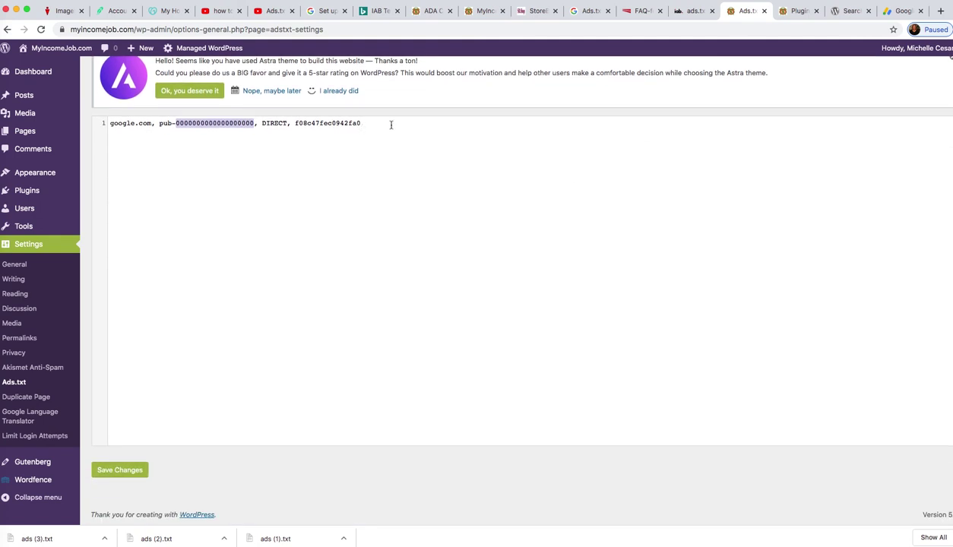
pyautogui.moveTo(362, 123); pyautogui.dragTo(106, 127)
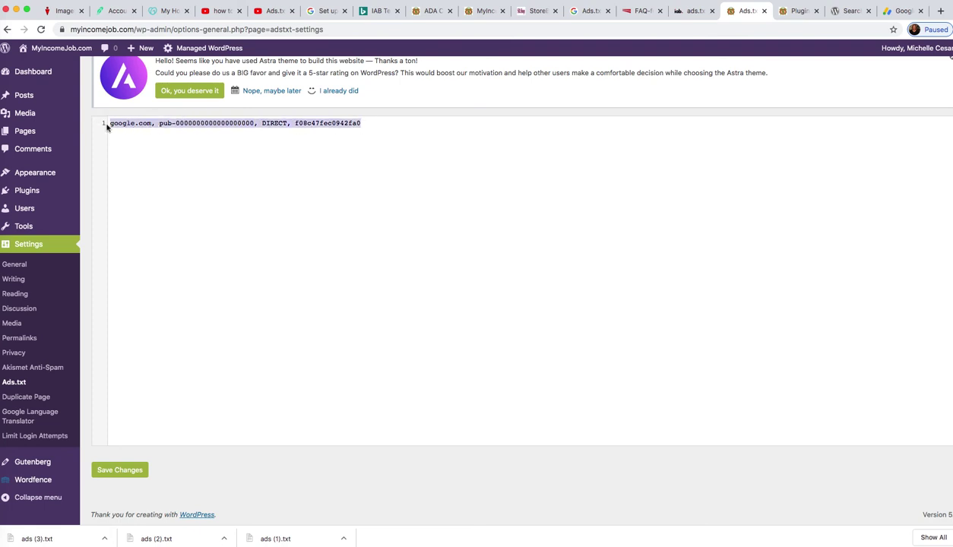
pyautogui.click(434, 176)
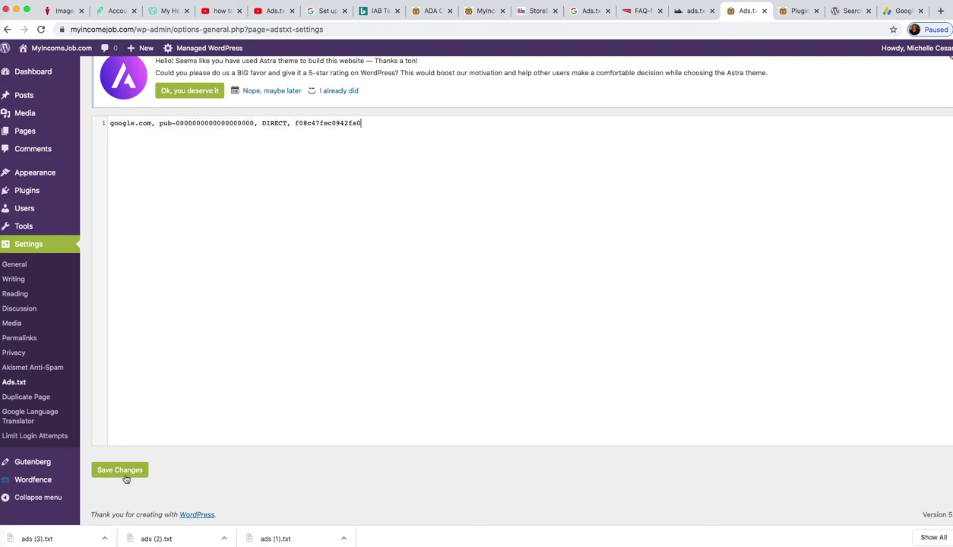
pyautogui.scroll(4, 571, 259)
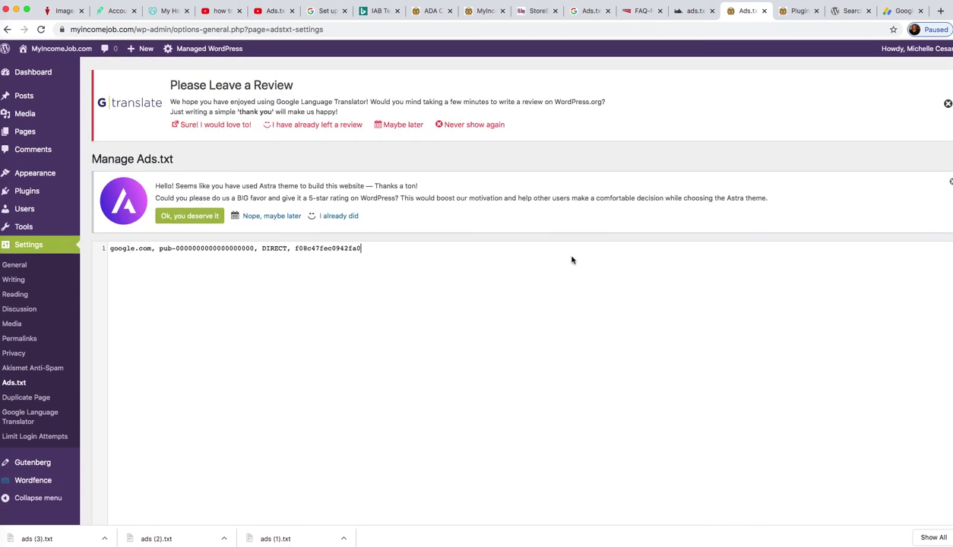
# - Compare the ads shown on the MyIncomeJob.com homepage, its ADA Compliant Disability Accessible page and the StoreBuy.shop homepage
pyautogui.click(483, 13)
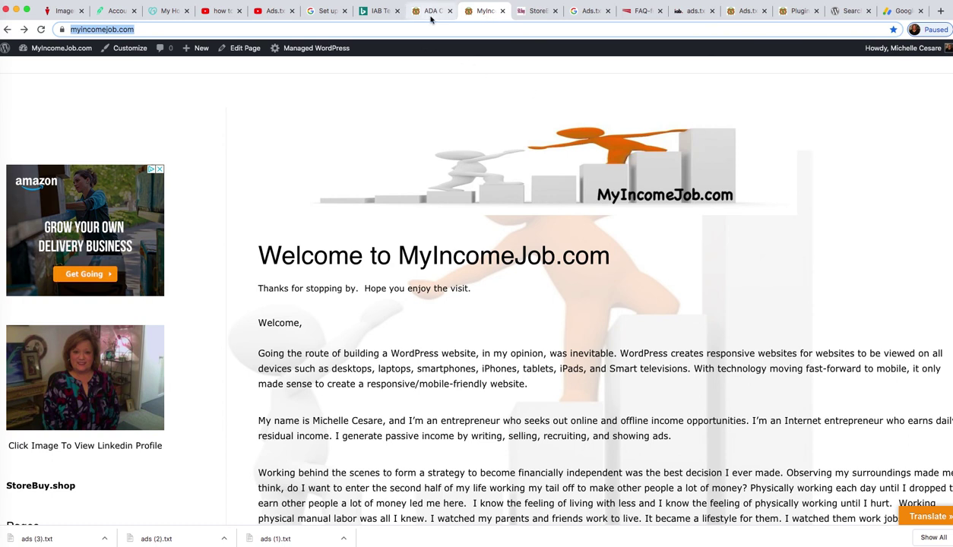
pyautogui.click(537, 13)
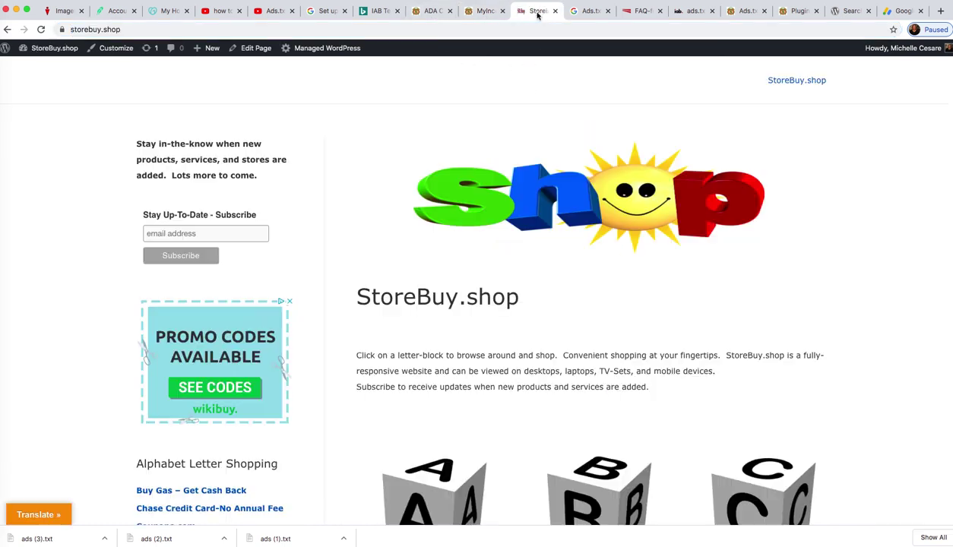
pyautogui.scroll(-4, 885, 186)
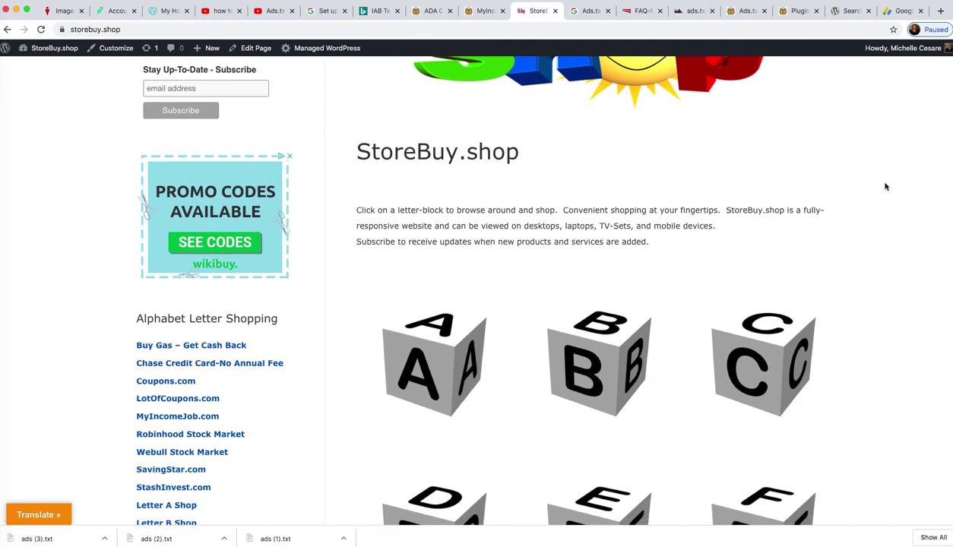
pyautogui.scroll(4, 885, 186)
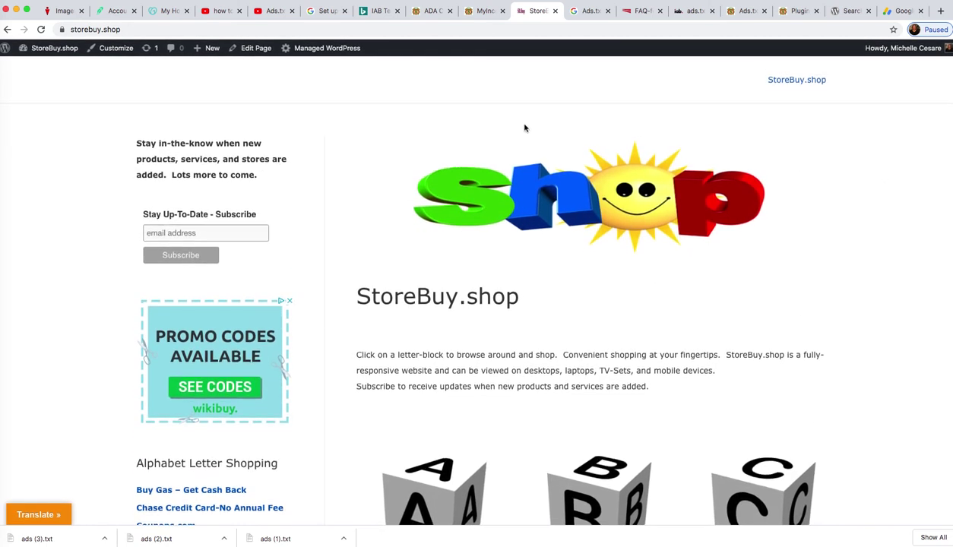
pyautogui.click(484, 14)
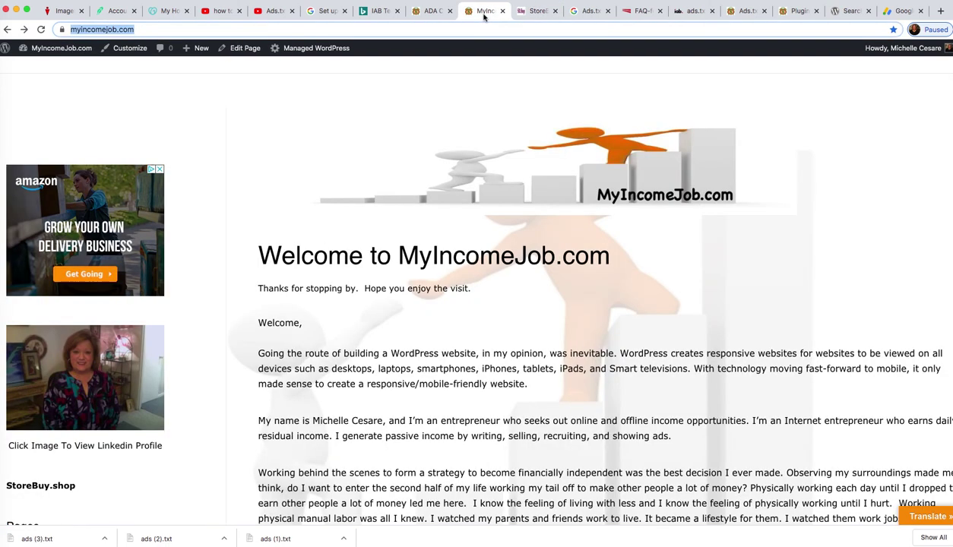
pyautogui.click(430, 11)
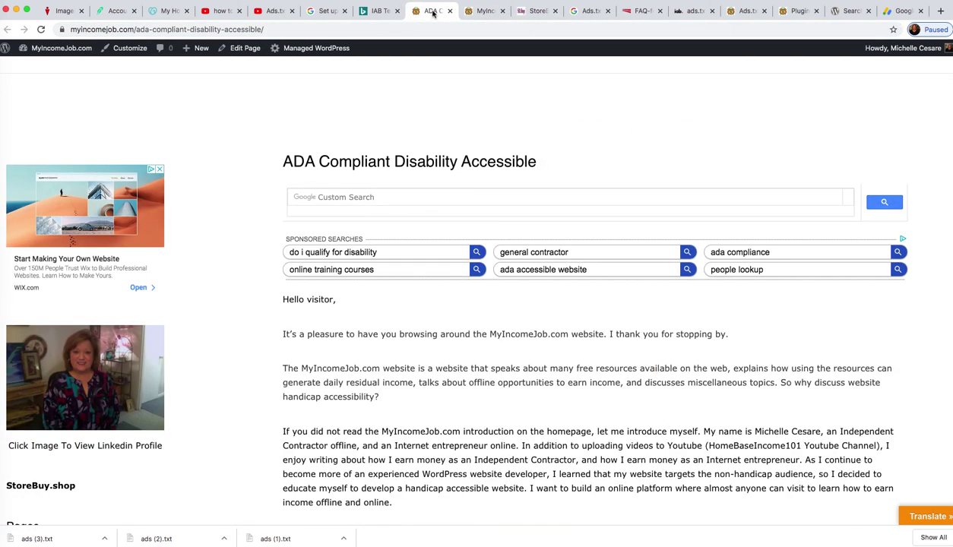
pyautogui.click(536, 12)
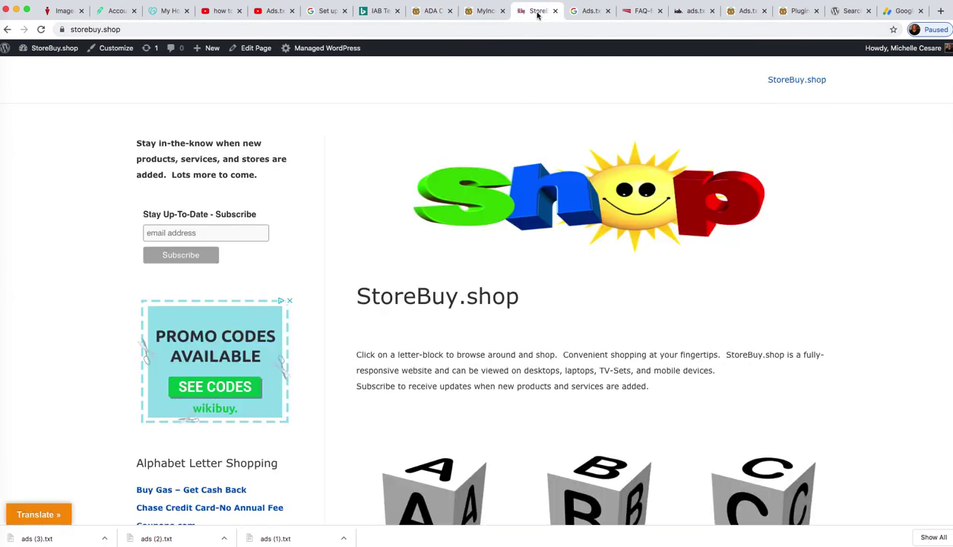
pyautogui.click(483, 11)
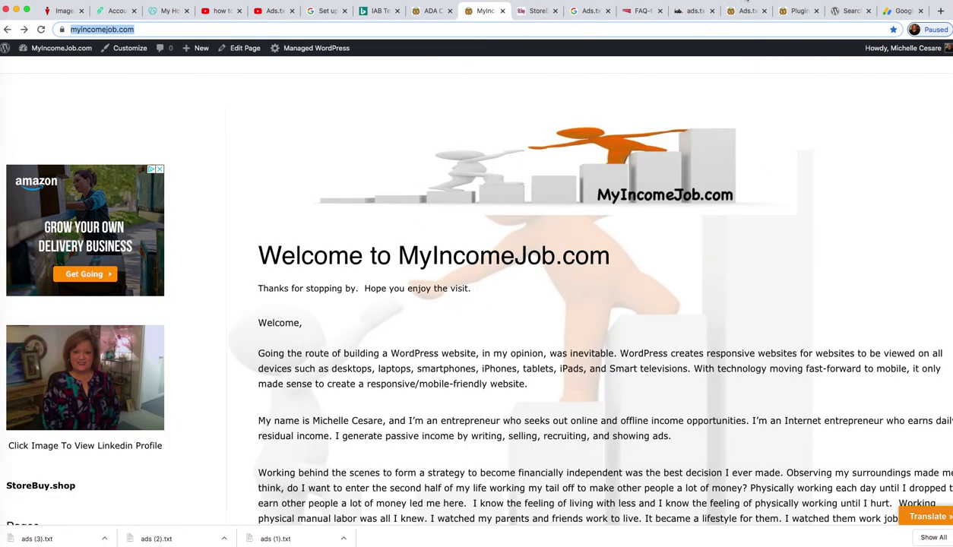